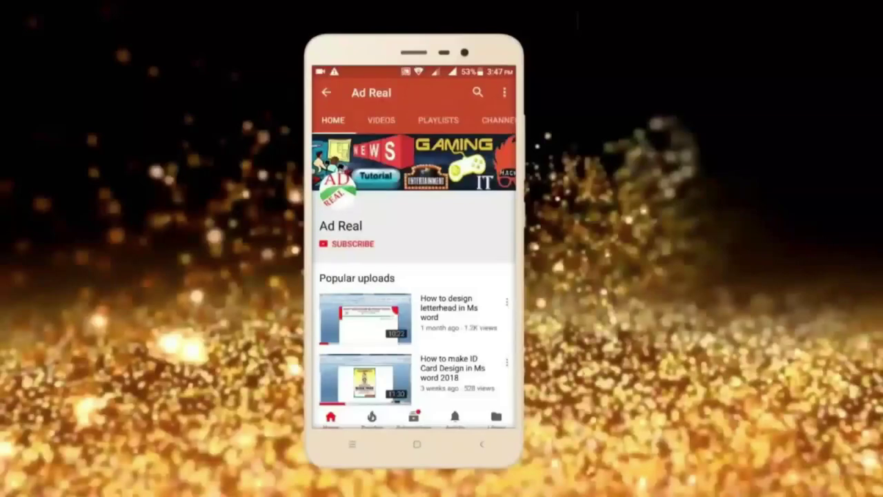
- Apply the Narrow 0.5-inch margin preset, then bring up the paper size list
click(348, 244)
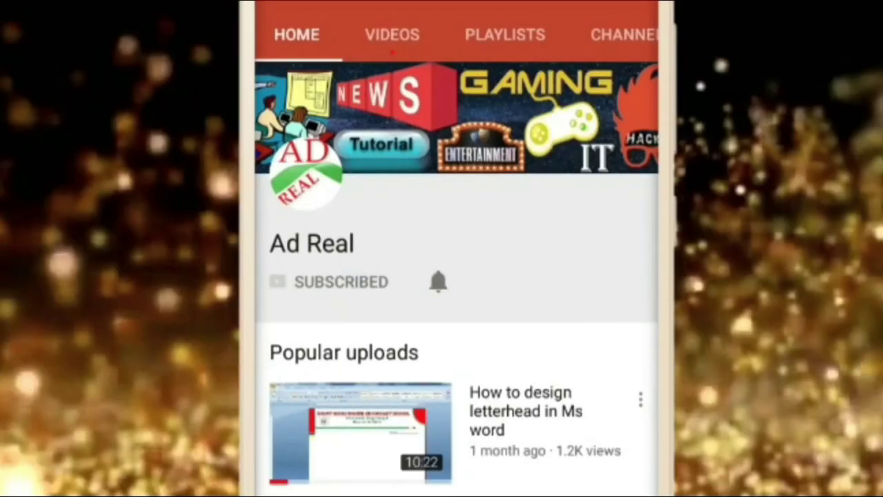
click(438, 281)
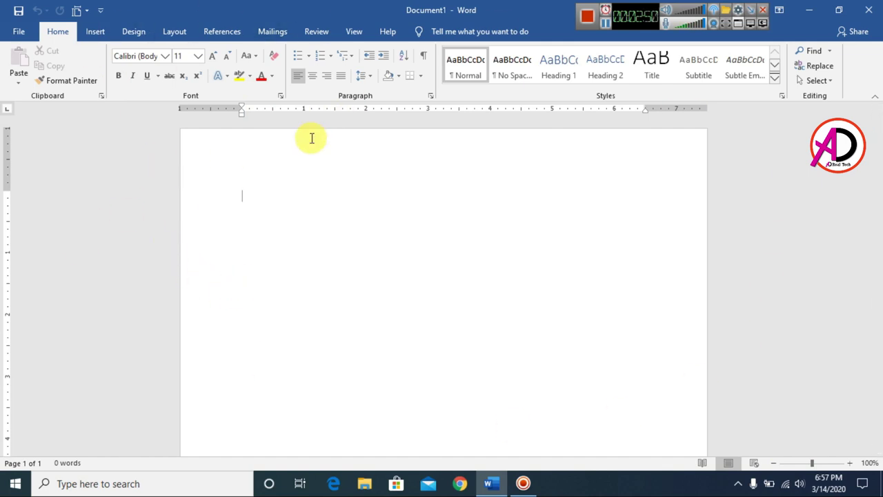
click(179, 33)
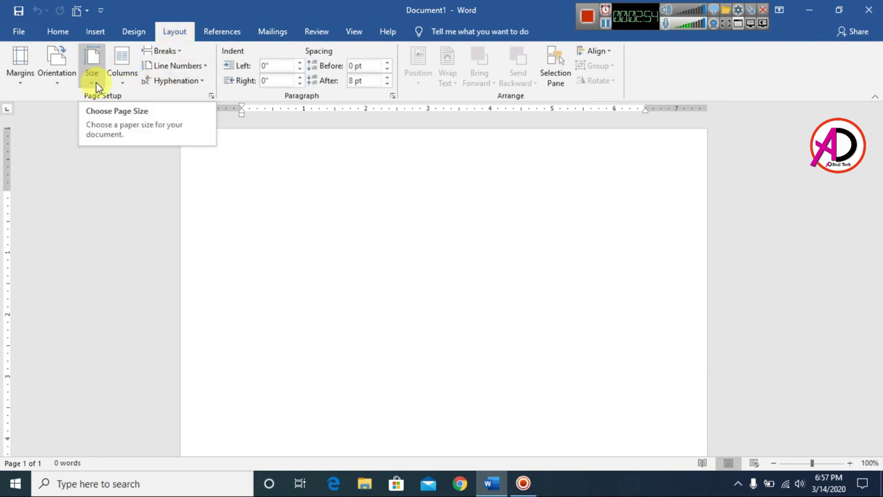
click(19, 88)
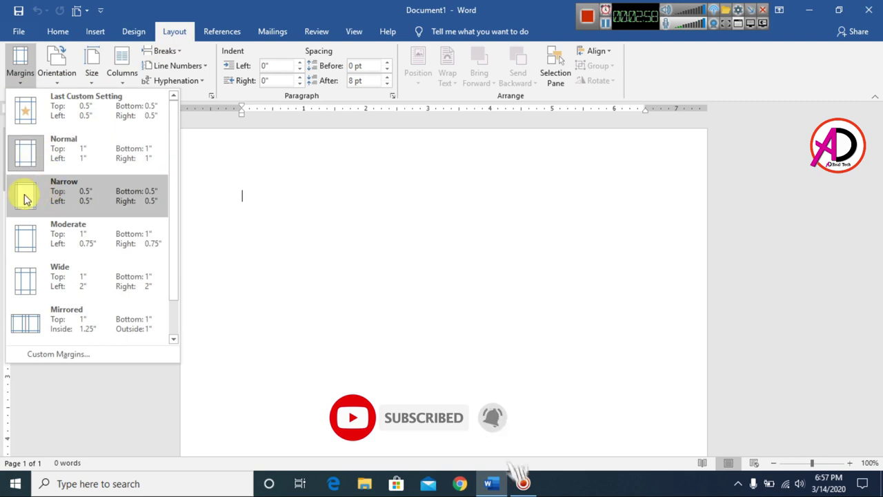
click(105, 198)
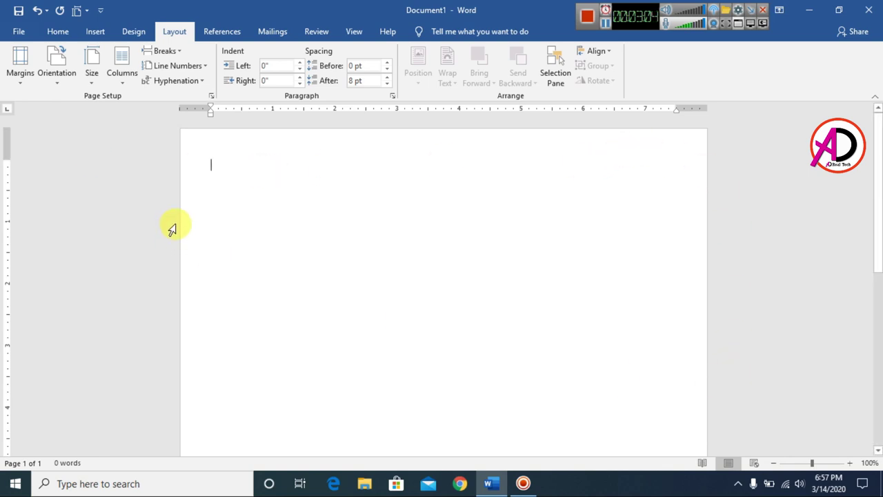
click(97, 79)
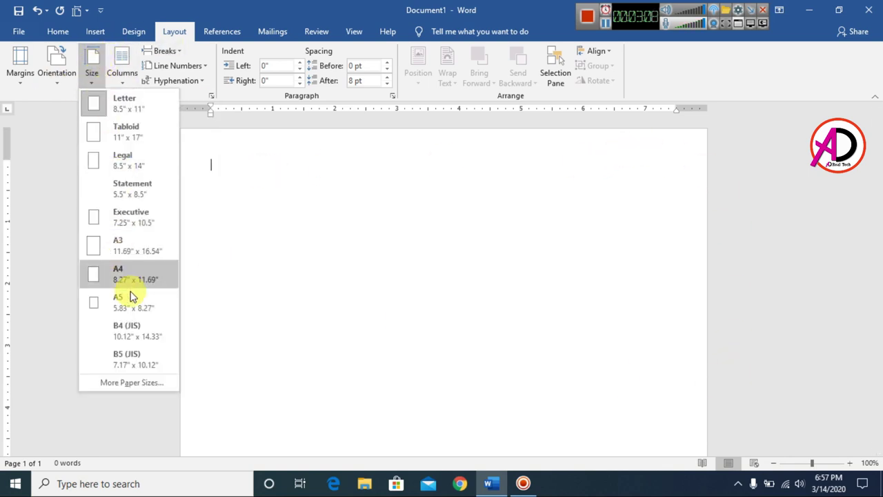
- Enter a custom paper size of 4 inches wide by 6 inches tall in Page Setup
click(133, 387)
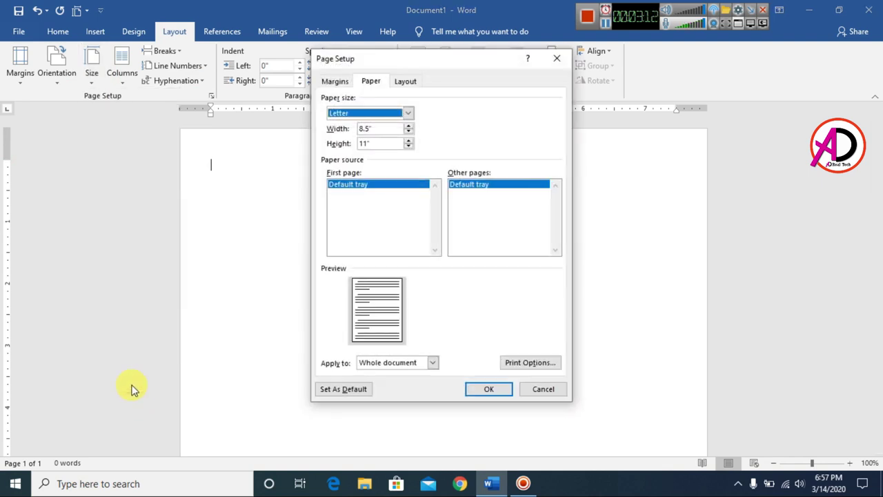
drag(417, 63, 447, 67)
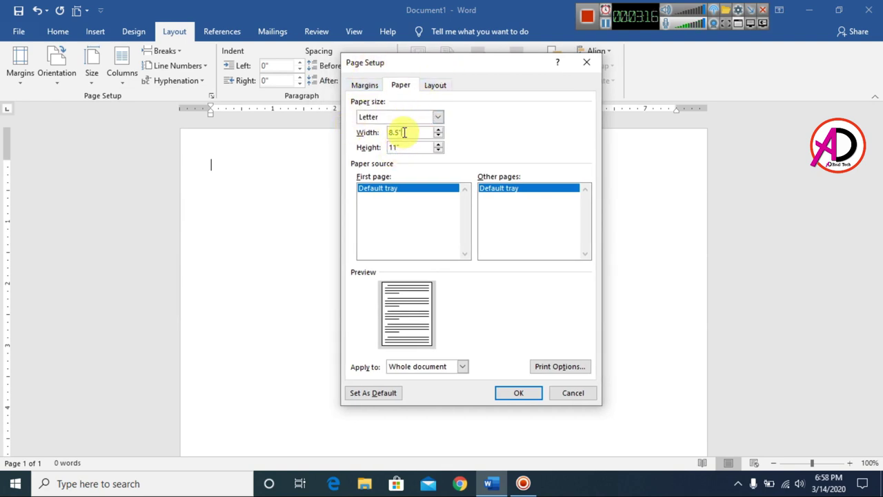
key(Tab)
key(Tab)
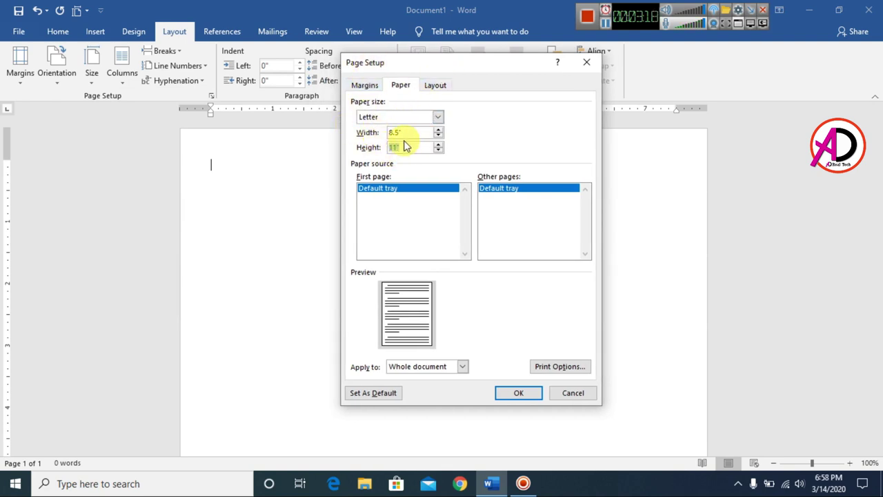
drag(409, 131, 360, 133)
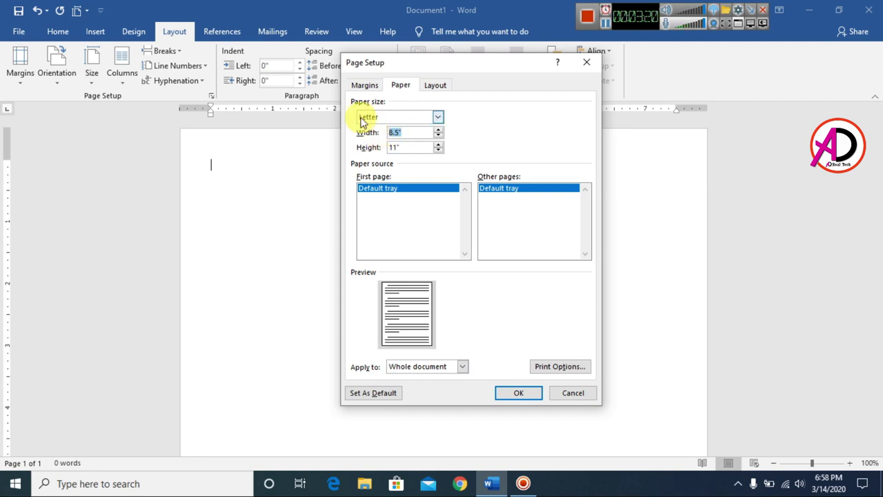
key(Tab)
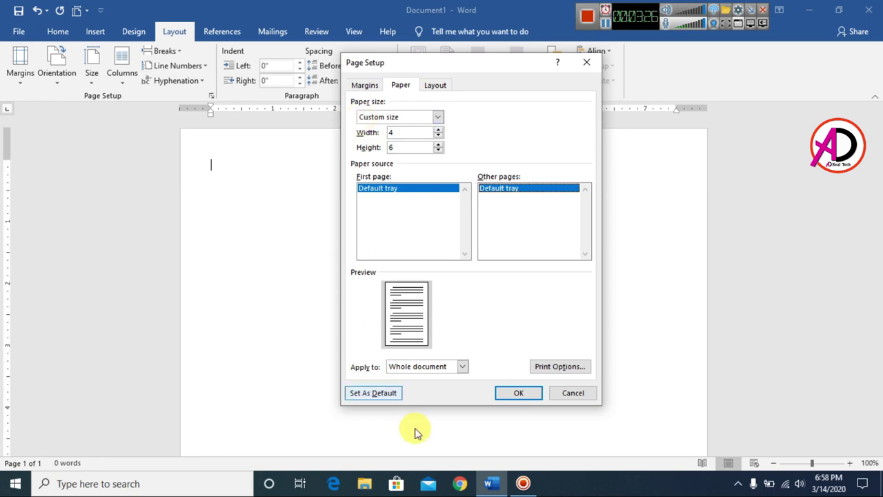
- Apply the custom 4 by 6 inch page size
click(521, 394)
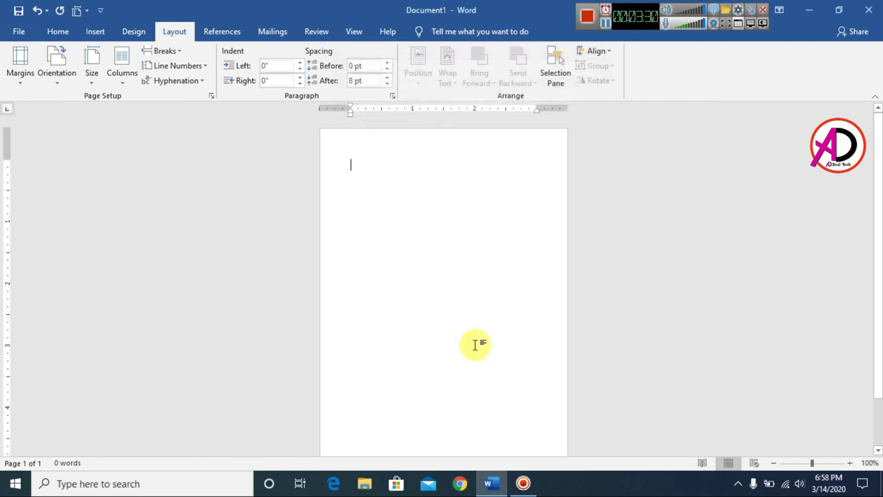
scroll(471, 349, down, 3)
scroll(455, 338, up, 1)
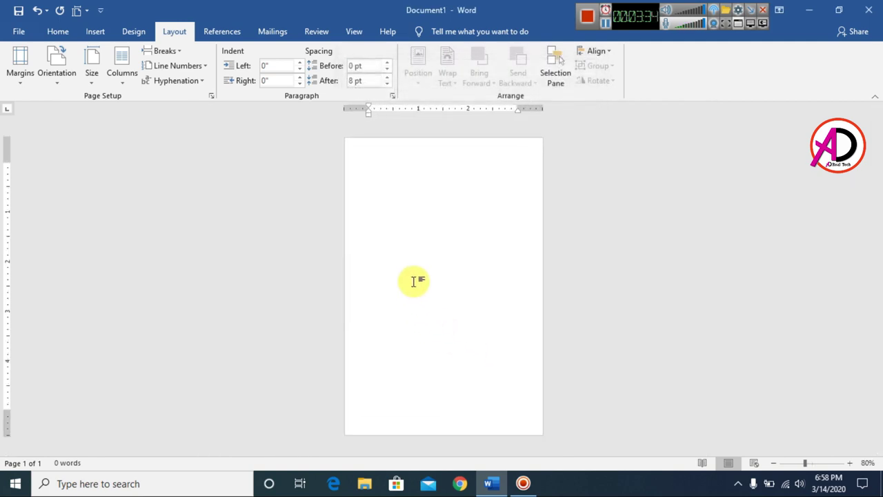
- Insert the Sony portrait photo from the Desktop folder
click(95, 33)
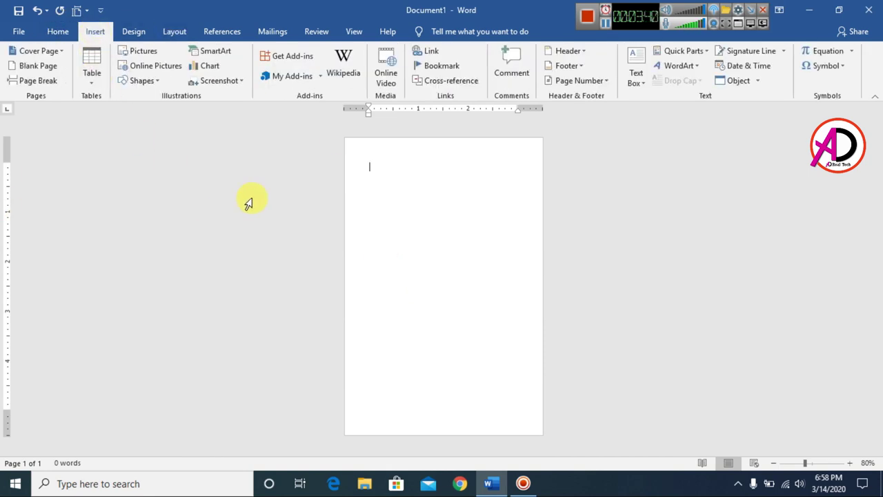
click(145, 56)
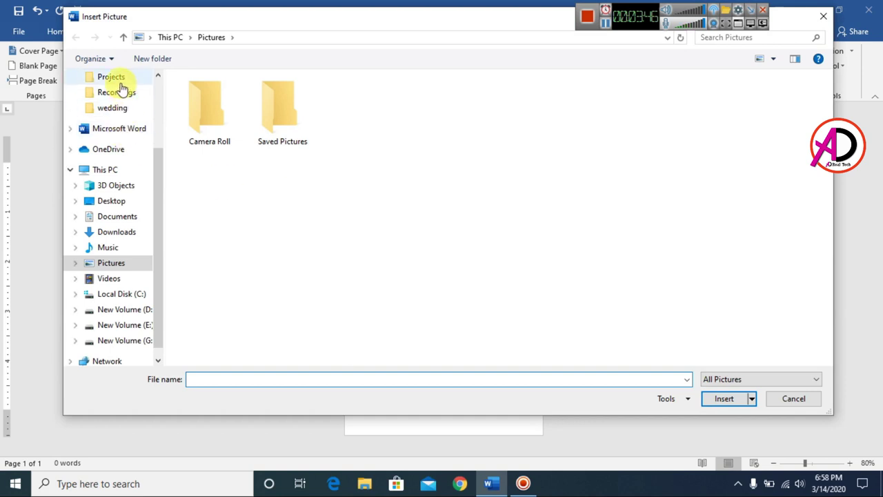
drag(158, 177, 158, 112)
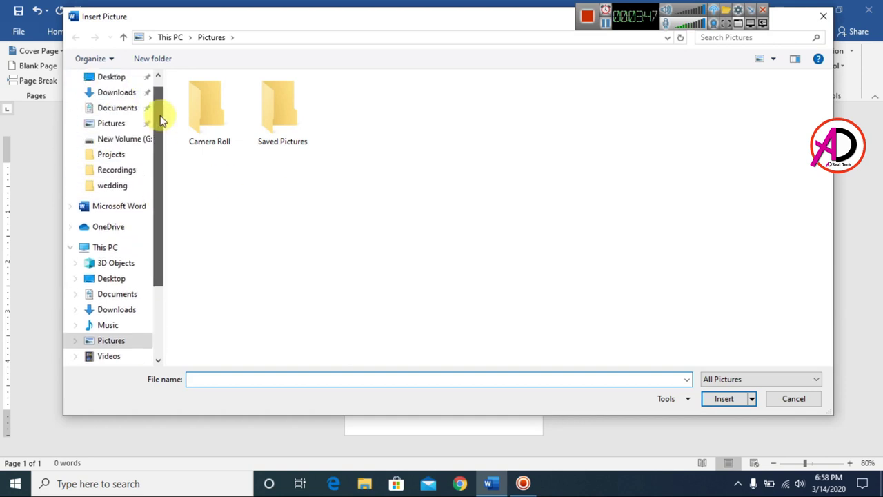
click(111, 77)
click(821, 180)
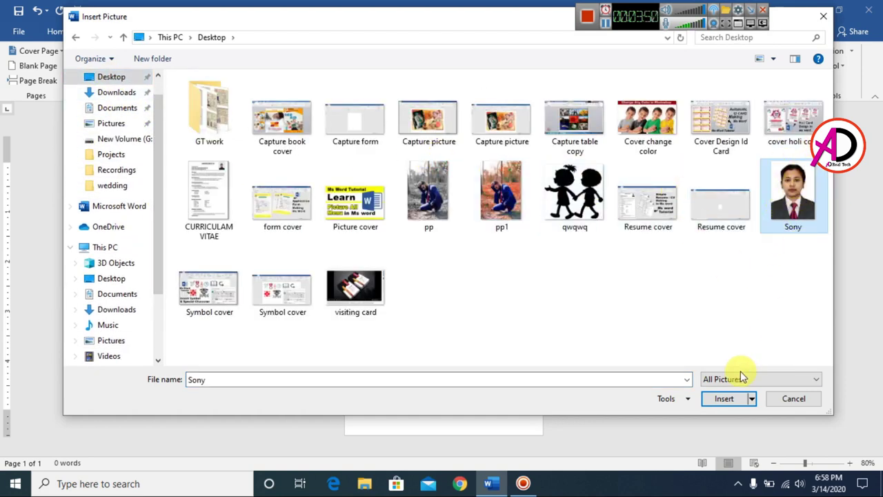
click(725, 398)
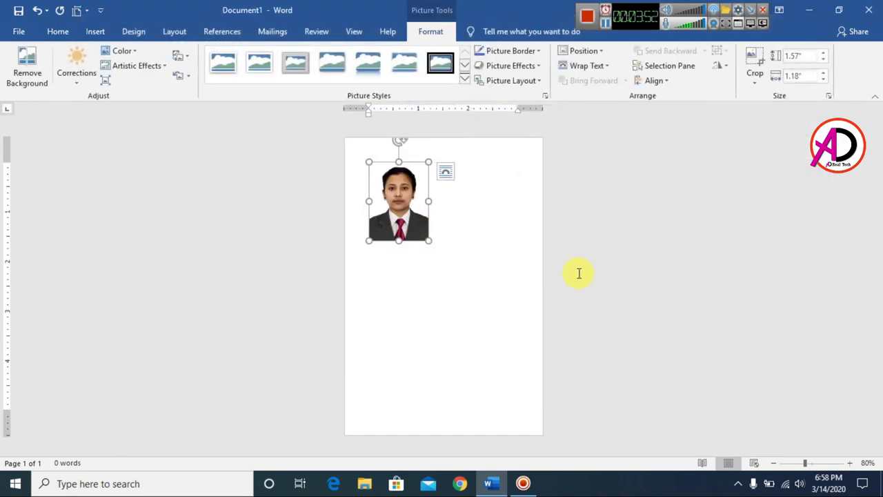
- Set the photo to In Front of Text wrapping and reposition it on the page
click(400, 206)
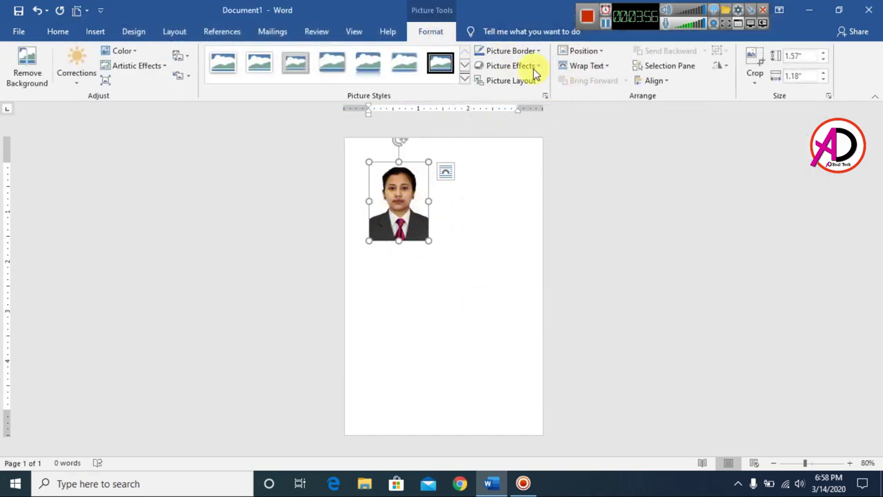
click(602, 69)
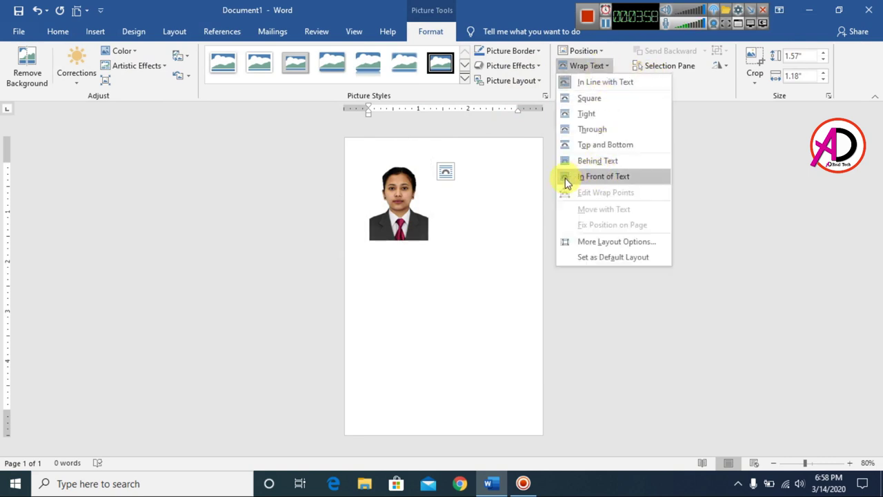
click(624, 176)
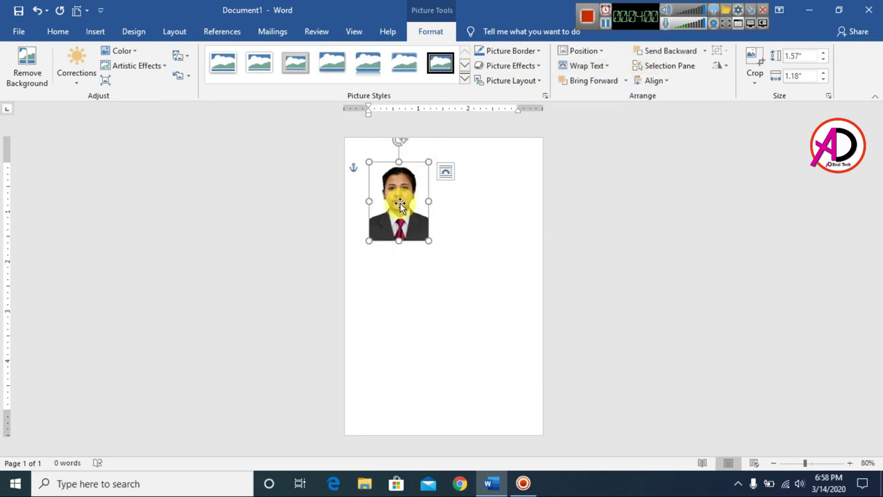
drag(396, 201, 401, 243)
scroll(546, 242, up, 5)
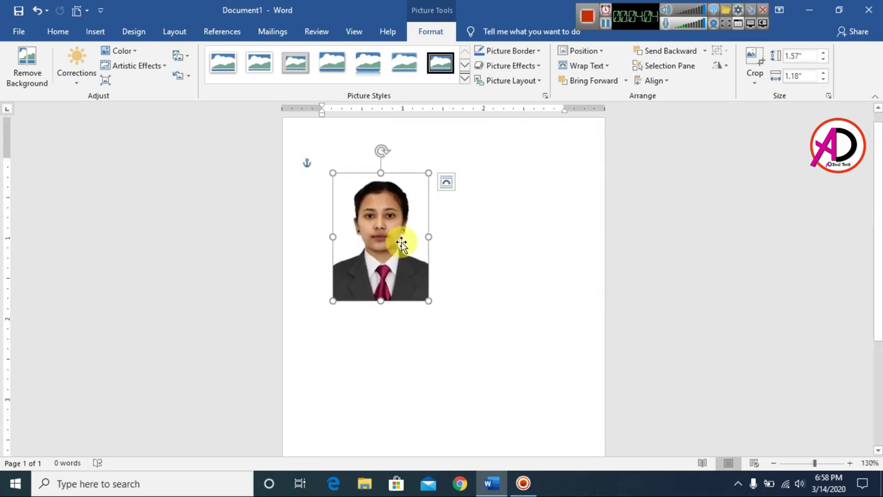
- Shrink the photo to 1.4 by 1.05 inches, then reselect it
click(825, 80)
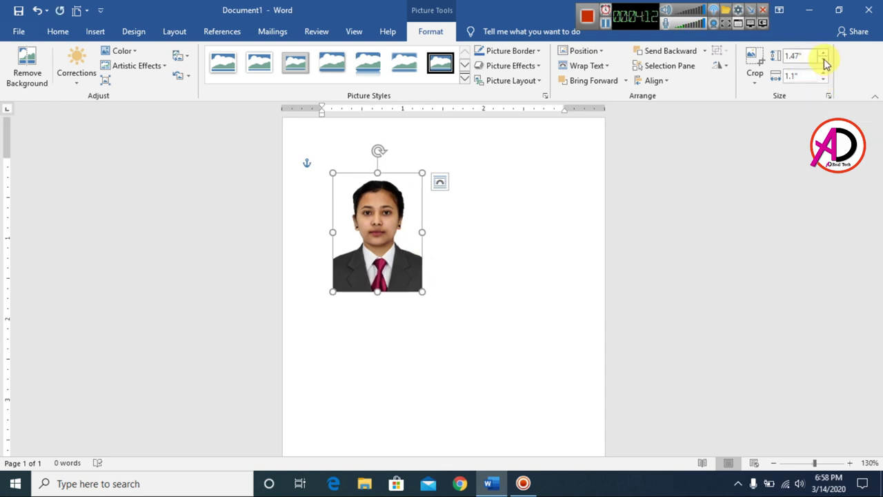
click(825, 60)
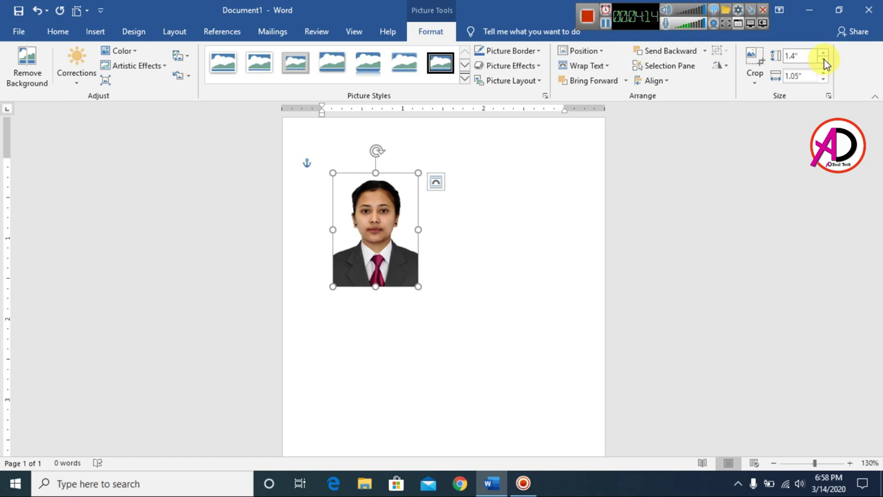
click(493, 249)
scroll(491, 297, down, 3)
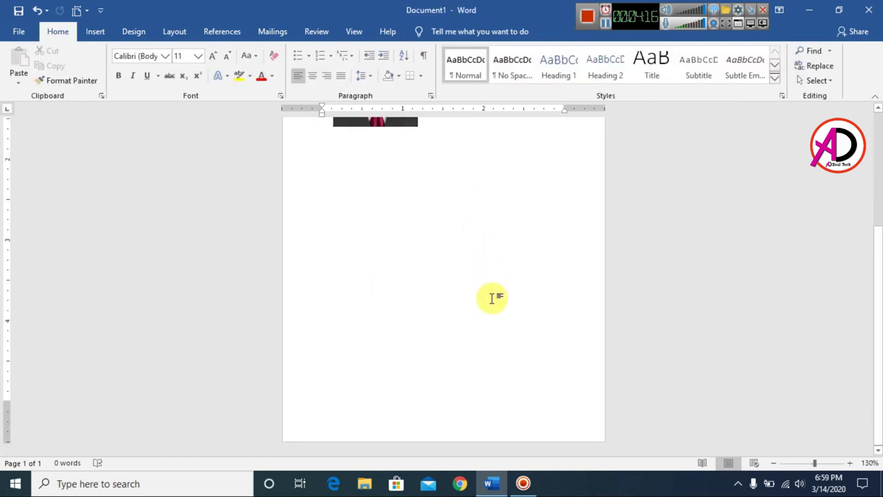
scroll(491, 298, up, 3)
click(393, 259)
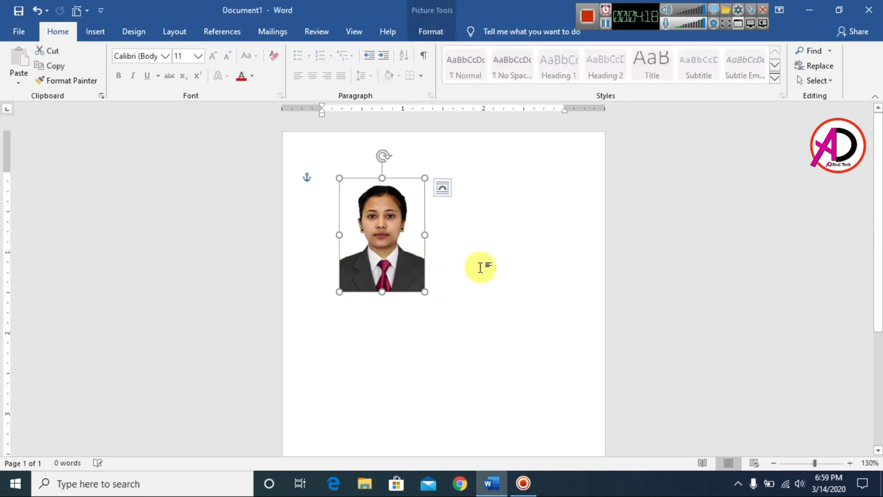
- Give the photo a 1 pt black picture border
click(433, 33)
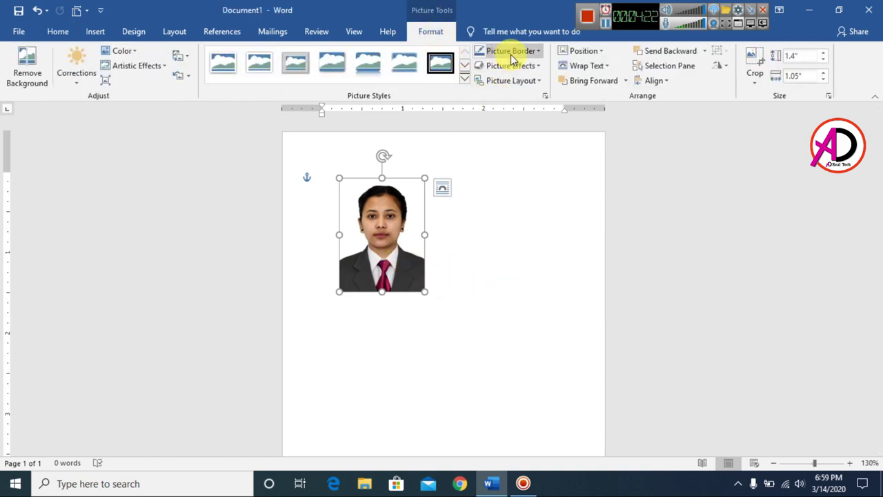
click(510, 53)
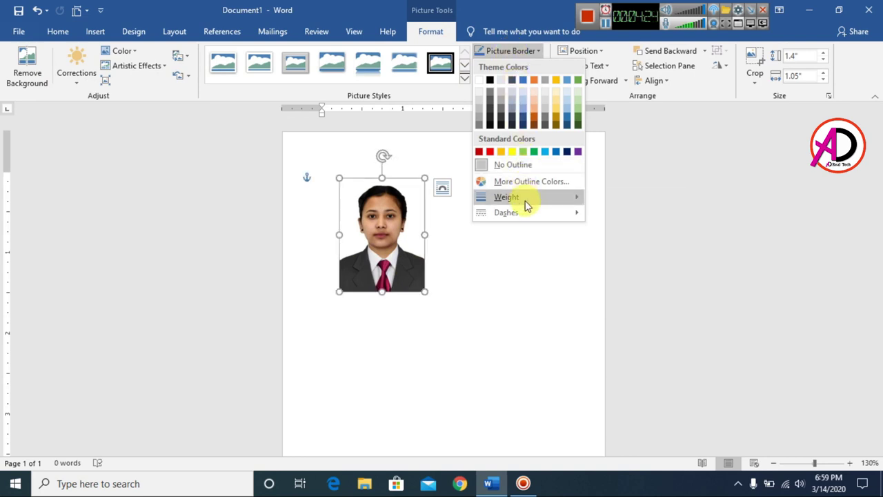
mouse_move(526, 200)
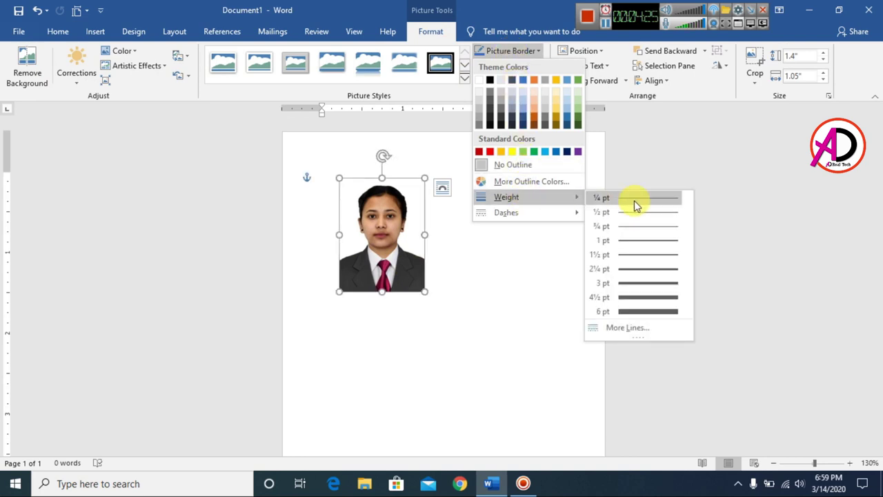
click(657, 244)
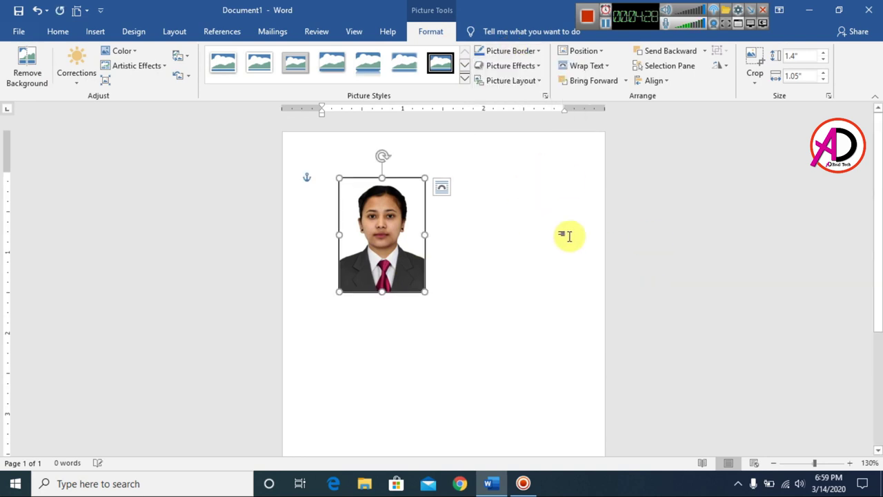
- Reduce the photo to 1.3 by 0.98 inches and move it to the top-left corner
click(823, 60)
drag(397, 273, 351, 229)
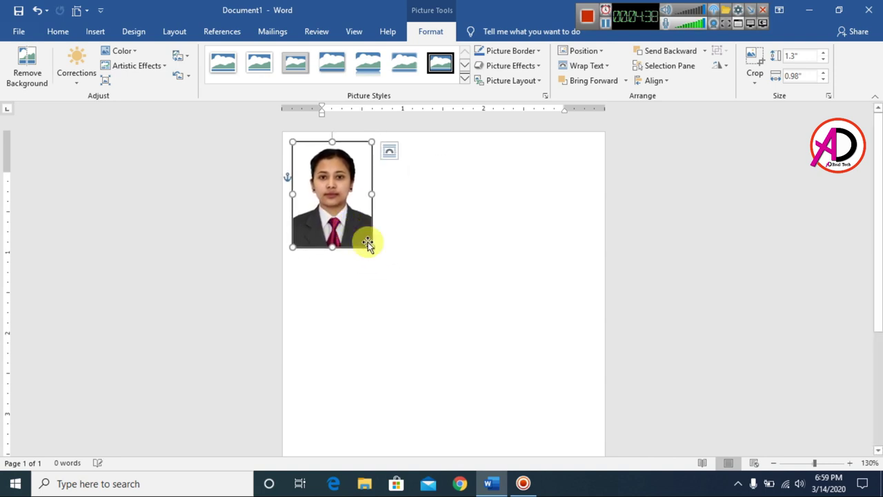
click(259, 155)
ctrl+scroll(388, 262, down, 8)
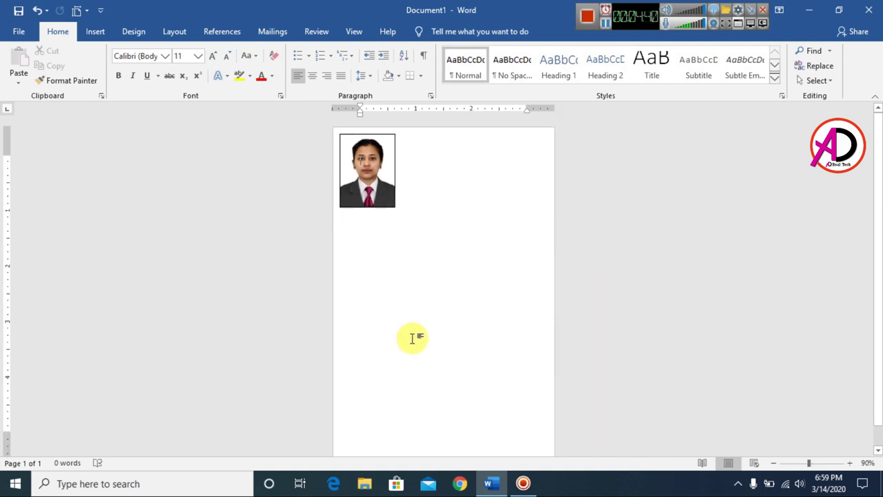
- Ctrl-drag two copies of the photo to form a row of three, and open the Selection pane
ctrl+scroll(412, 338, up, 2)
ctrl+scroll(404, 268, up, 3)
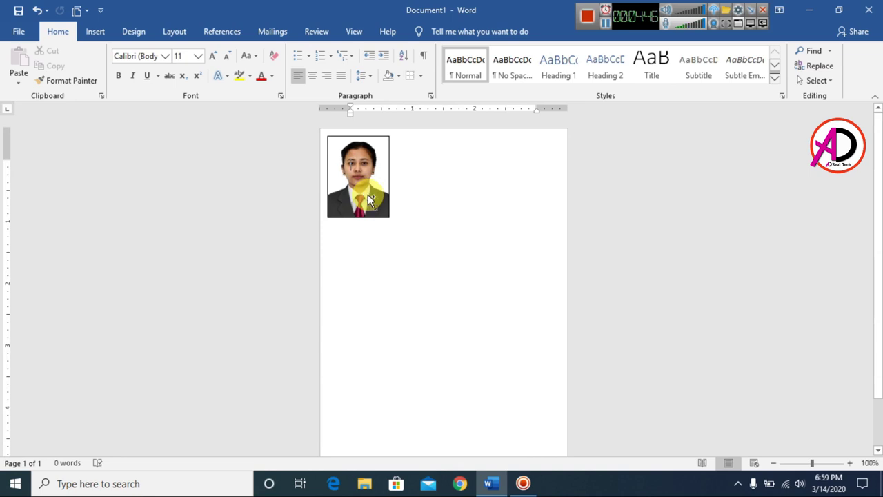
ctrl+drag(368, 193, 428, 194)
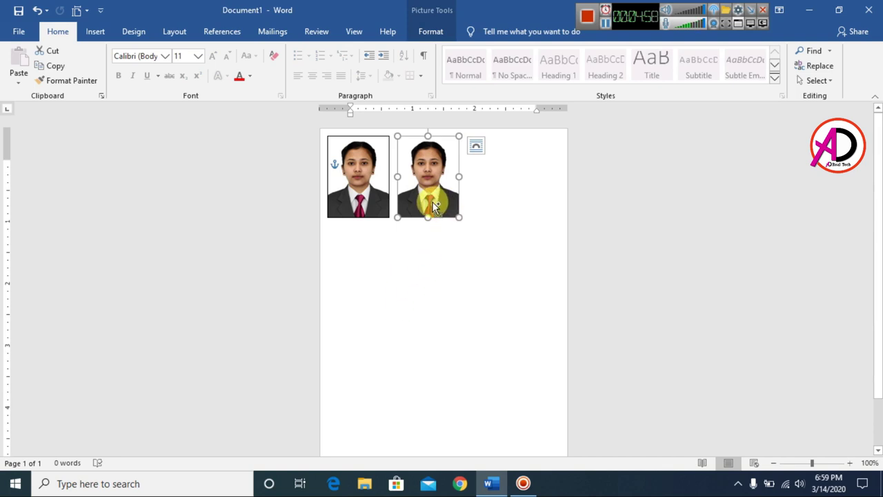
ctrl+drag(427, 202, 498, 203)
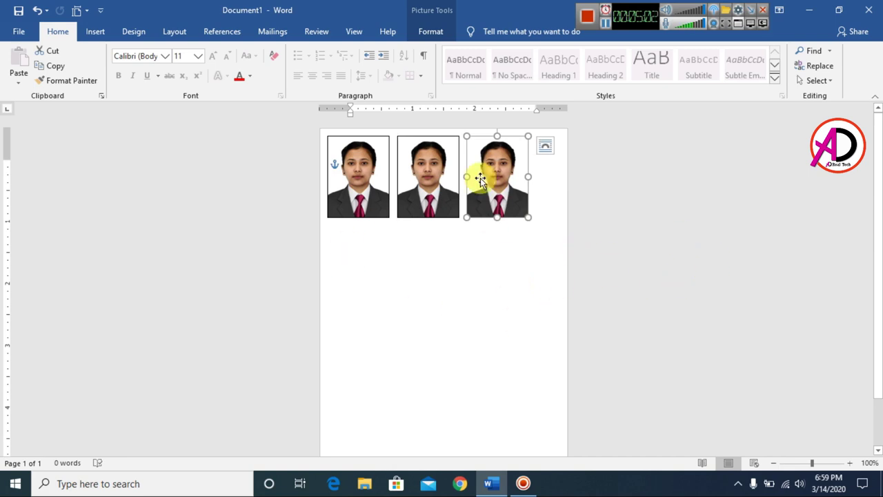
click(441, 35)
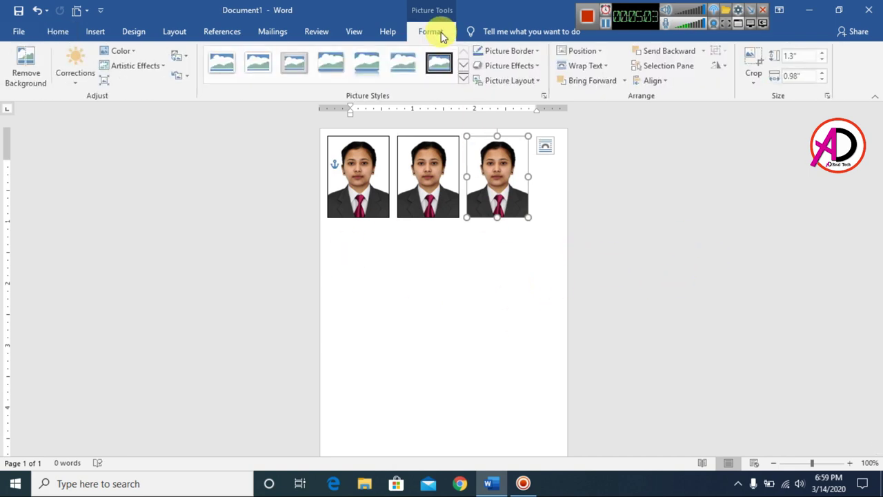
click(671, 72)
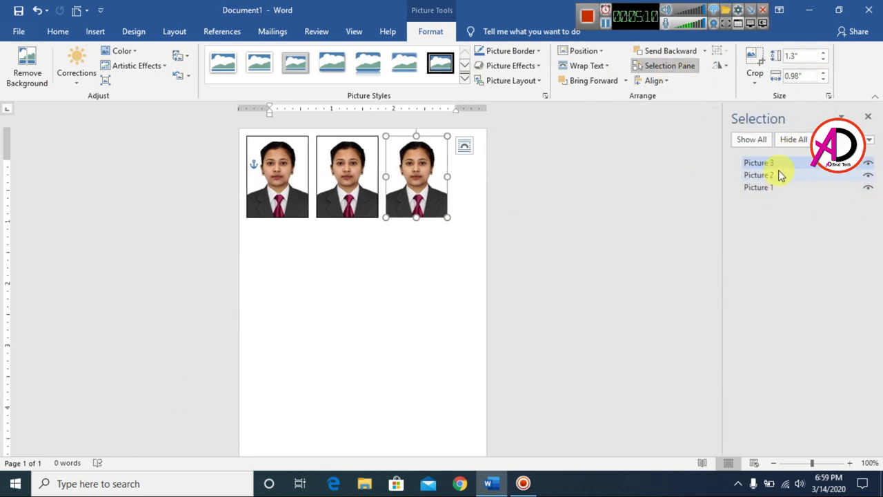
- Select Pictures 1–3 in the Selection pane and nudge them right three times
ctrl+click(777, 178)
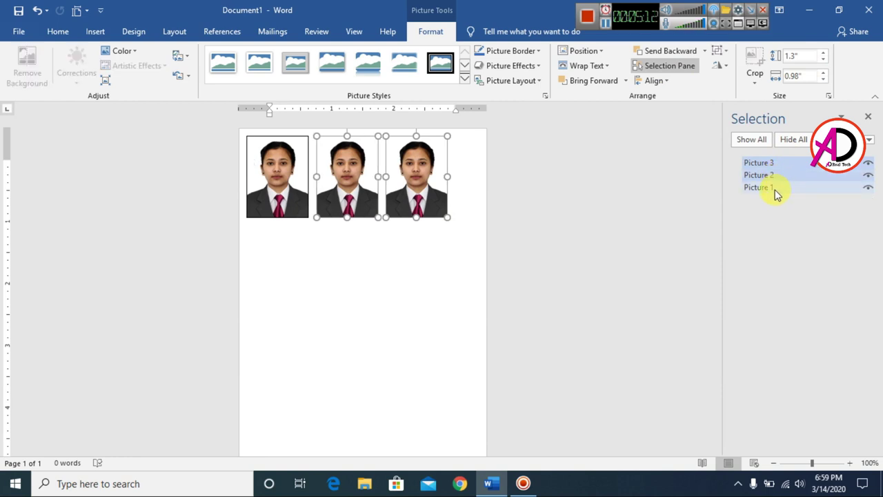
ctrl+click(777, 189)
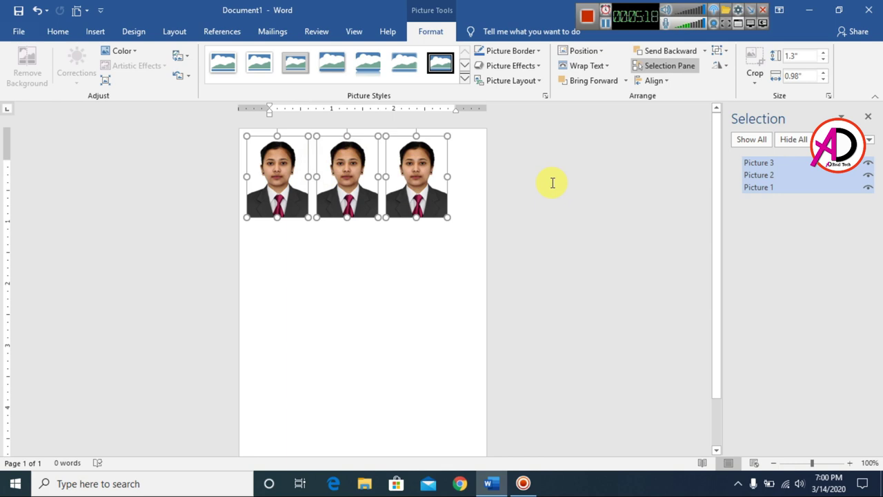
key(ctrl+Right)
key(ctrl+Right)
key(ctrl+Right)
key(ctrl+Right)
key(ctrl+Right)
key(ctrl+Right)
key(ctrl+Right)
key(ctrl+Right)
key(ctrl+Right)
key(ctrl+Right)
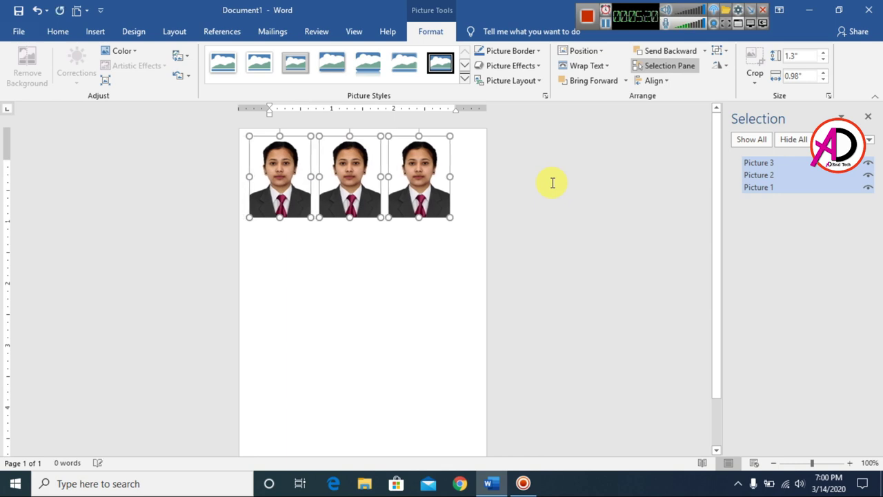
key(ctrl+Right)
key(ctrl+Right)
key(ctrl+Right)
key(ctrl+Right)
key(ctrl+Right)
key(ctrl+Right)
key(ctrl+Right)
key(ctrl+Right)
key(ctrl+Right)
key(ctrl+Right)
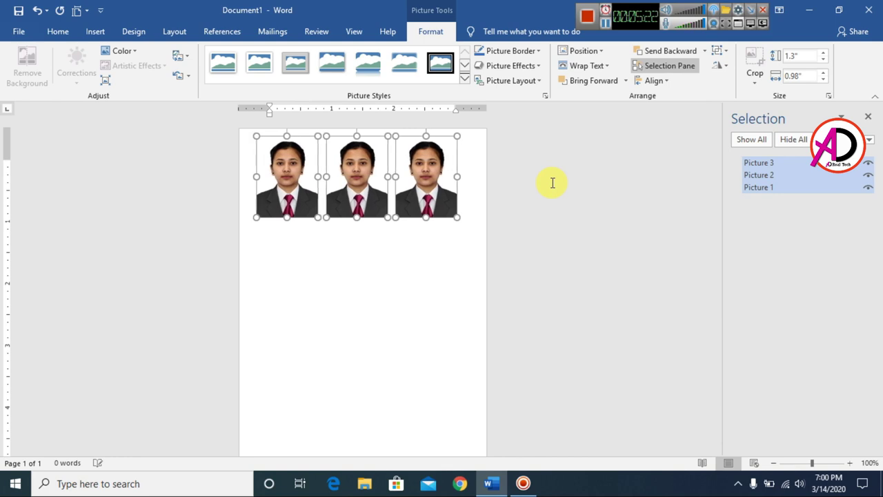
key(ctrl+Right)
key(ctrl+Right)
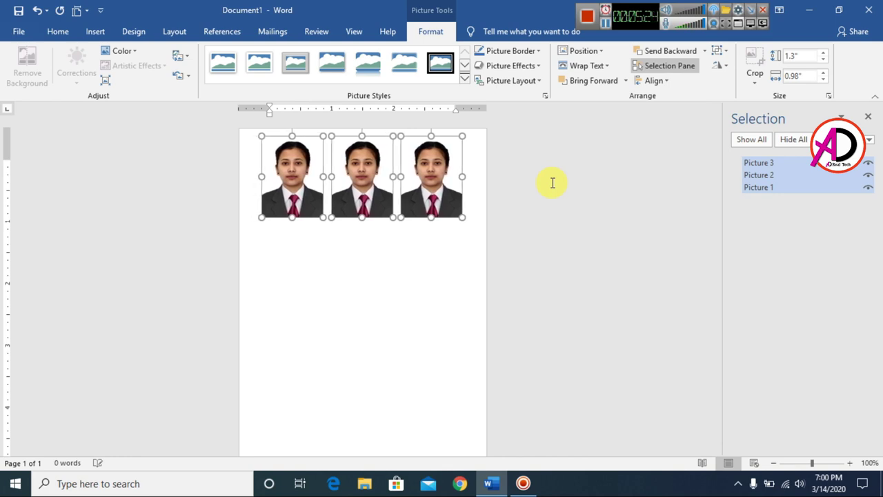
- Group the three selected photos into one object, Group 4
right_click(431, 176)
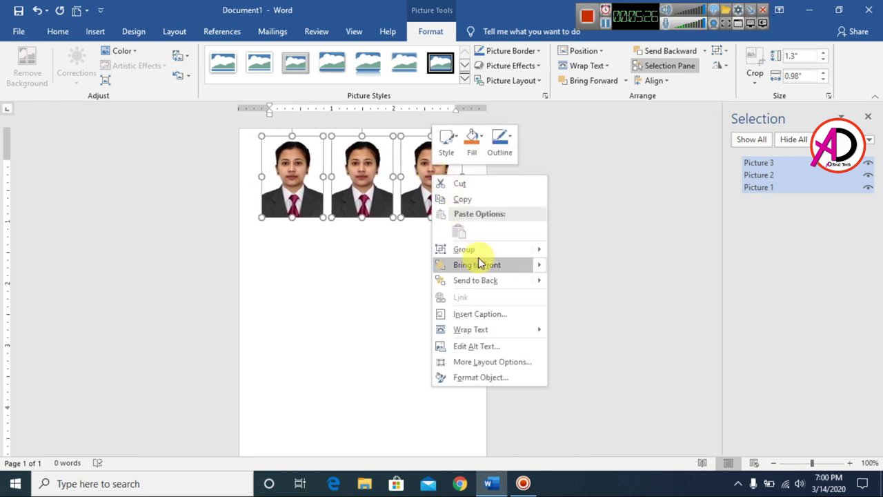
mouse_move(504, 251)
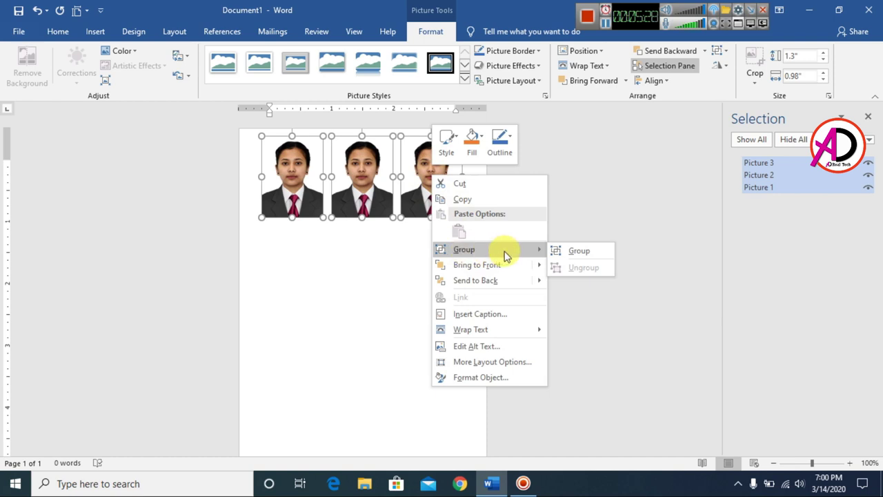
click(580, 251)
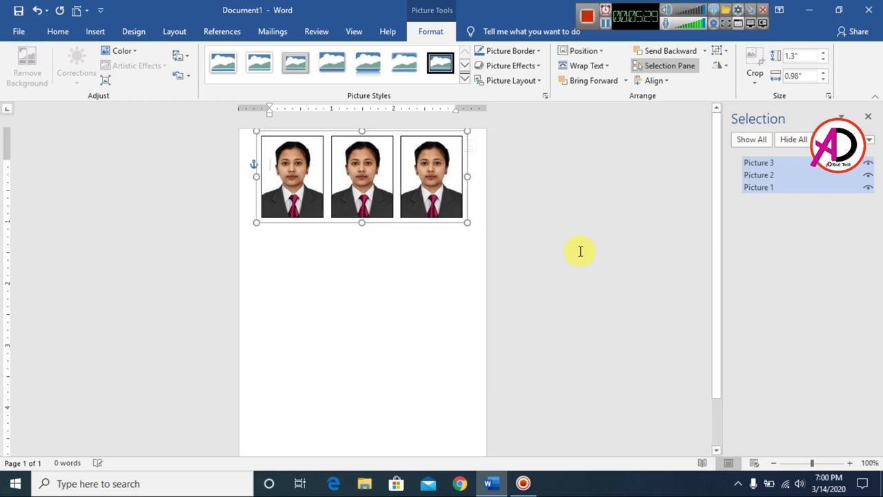
click(466, 282)
scroll(418, 230, down, 1)
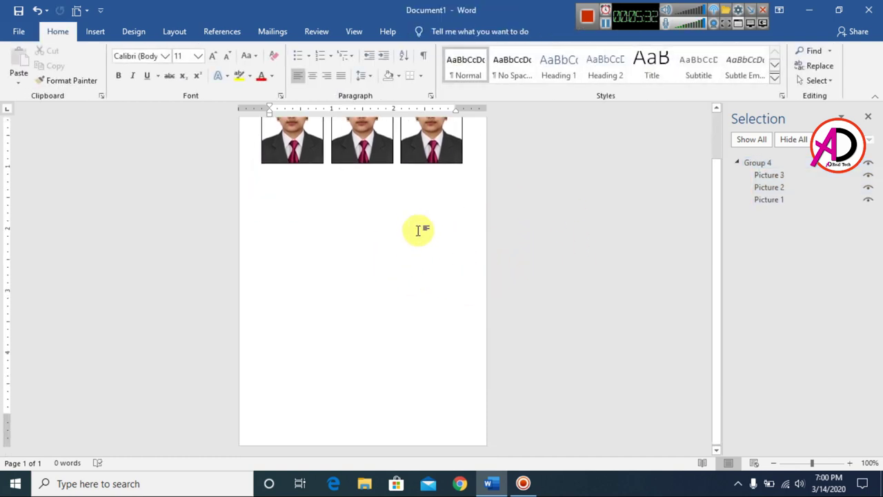
scroll(425, 218, up, 1)
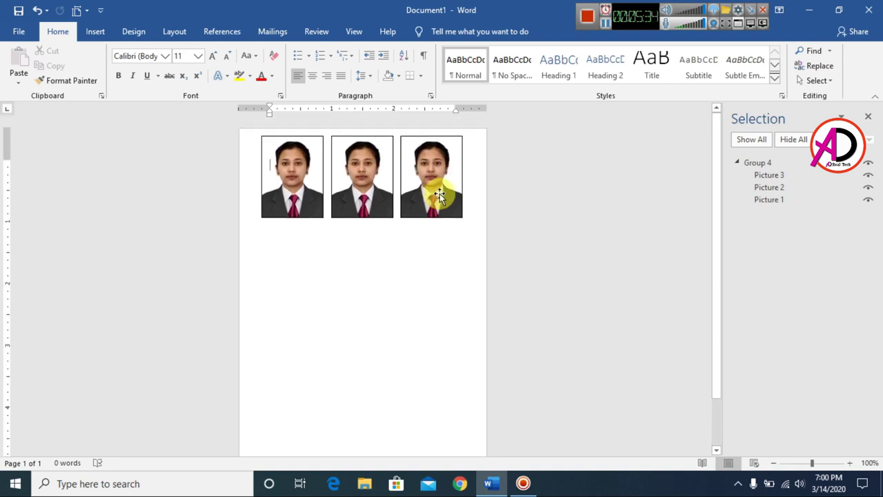
- Copy the grouped photo row down the page to add more rows of photos
click(438, 197)
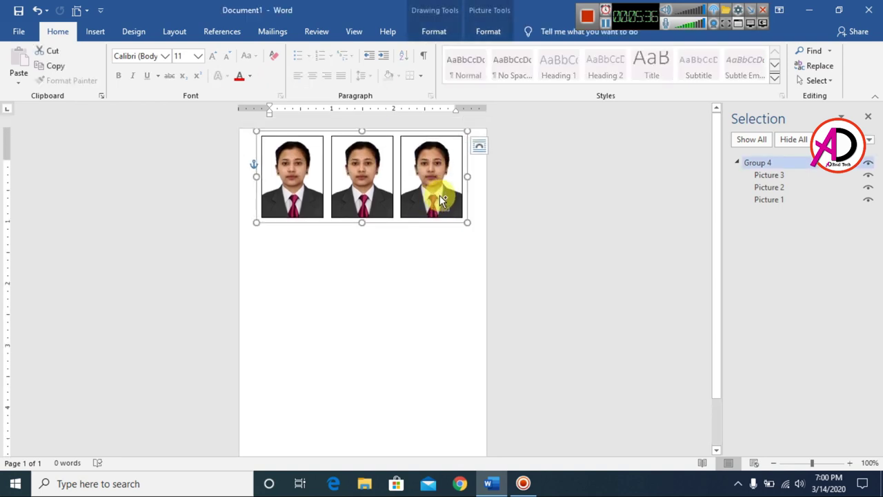
drag(439, 200, 446, 272)
scroll(471, 274, down, 2)
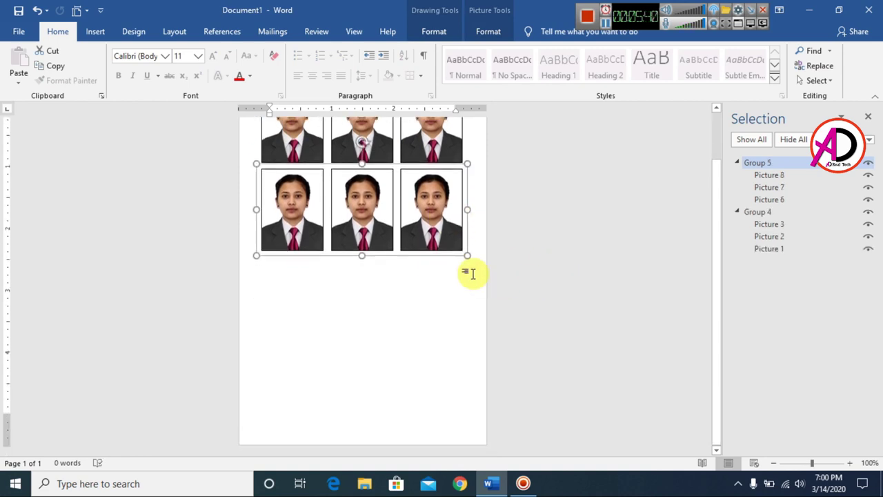
drag(451, 236, 444, 373)
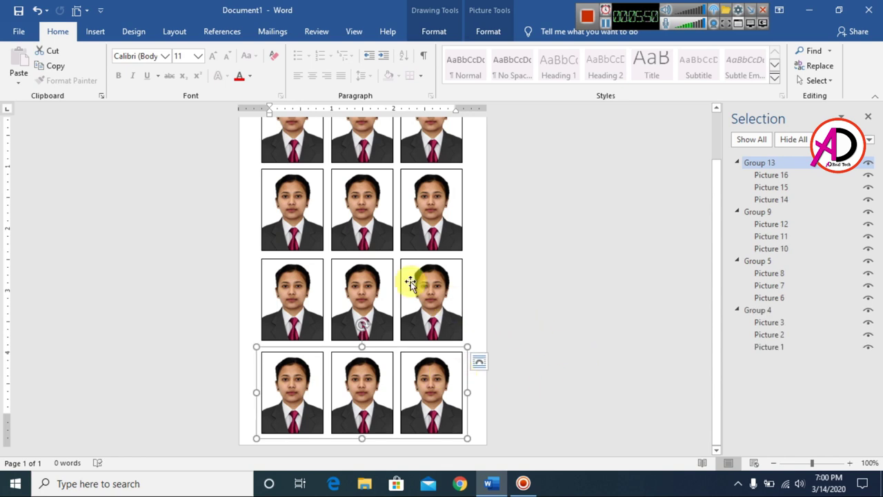
- Click through the third, bottom and second rows to check each group, then deselect
click(438, 293)
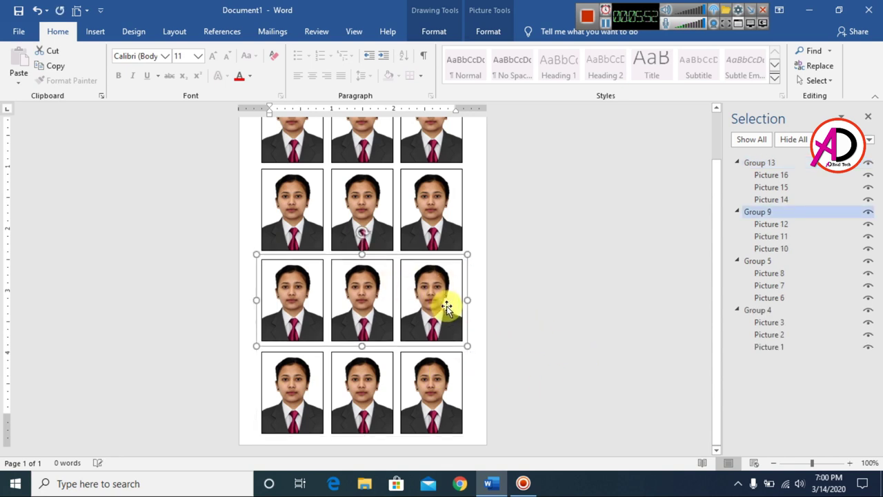
click(380, 408)
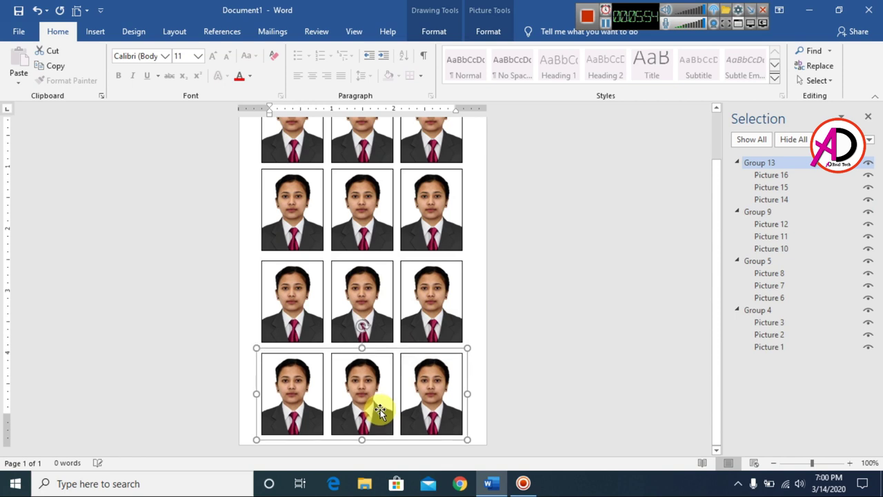
click(433, 314)
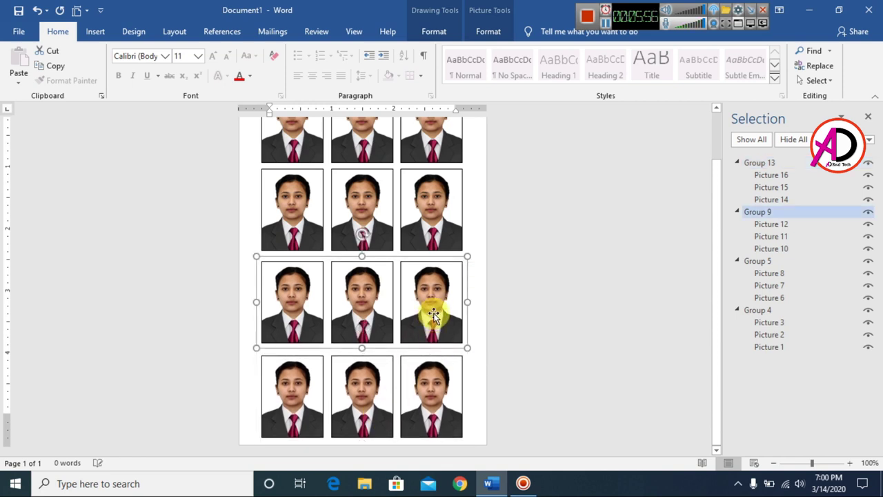
click(431, 206)
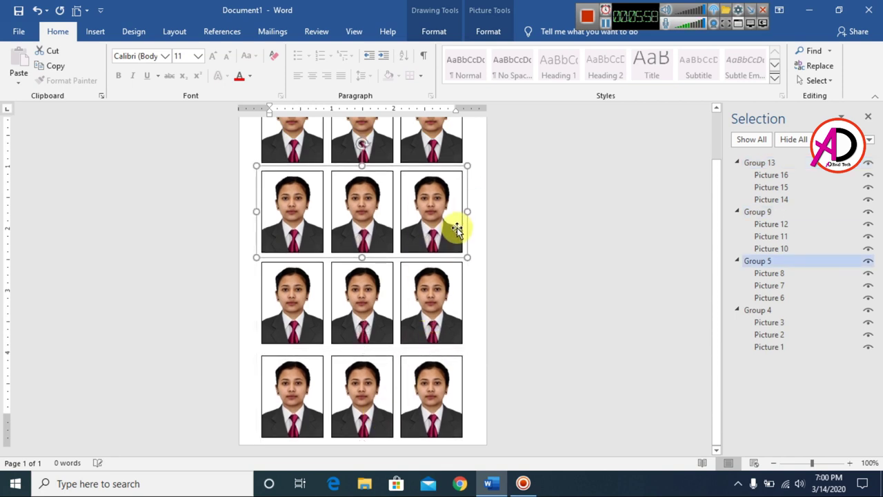
click(551, 282)
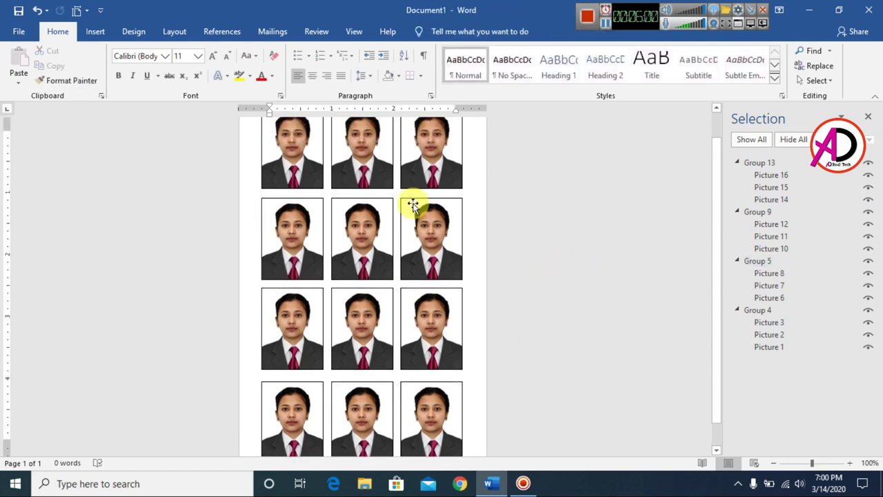
click(424, 243)
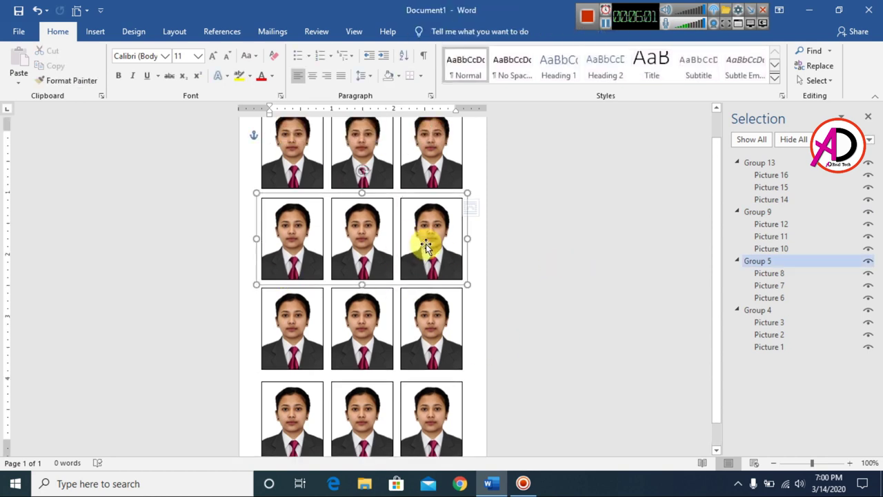
click(561, 279)
- Close the Selection pane
scroll(542, 297, down, 6)
scroll(516, 298, up, 2)
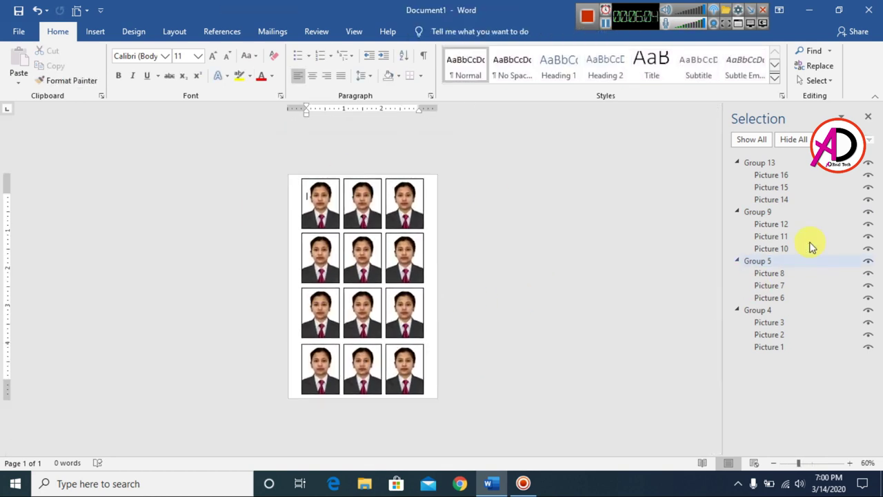
click(868, 116)
scroll(593, 335, up, 3)
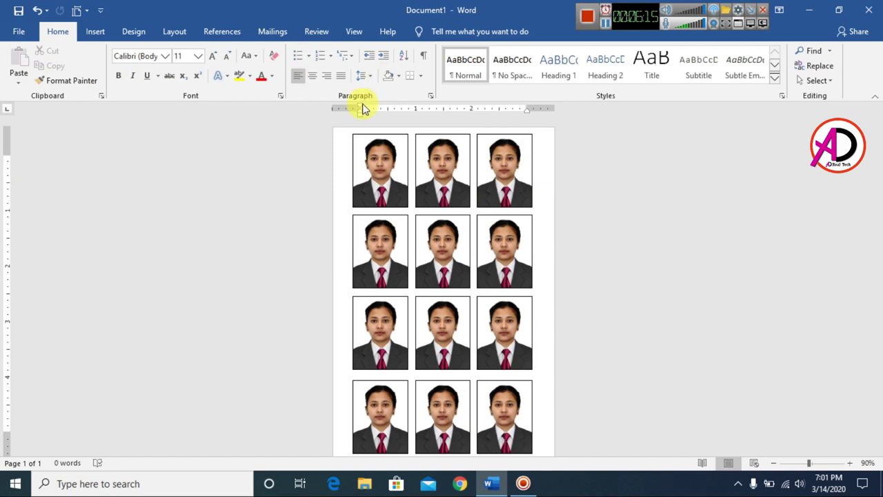
- Save the sheet to the Desktop as 4r=1 in PDF format and close the PDF viewer
click(19, 10)
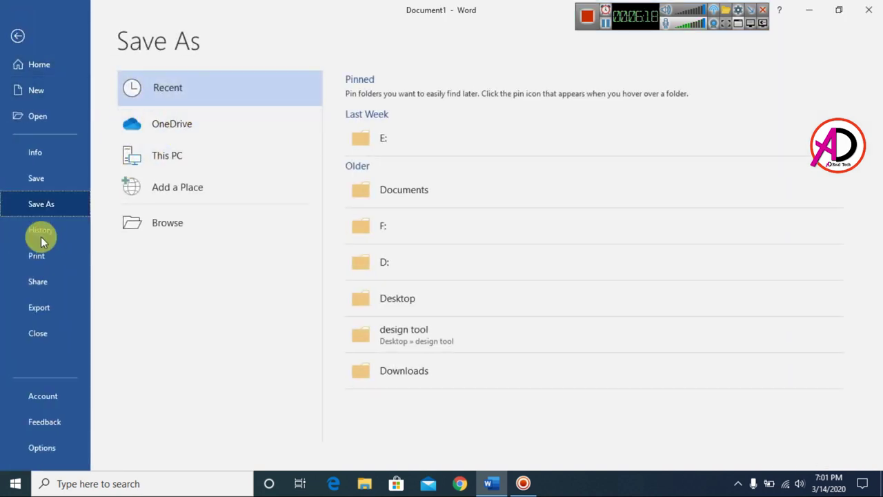
click(165, 229)
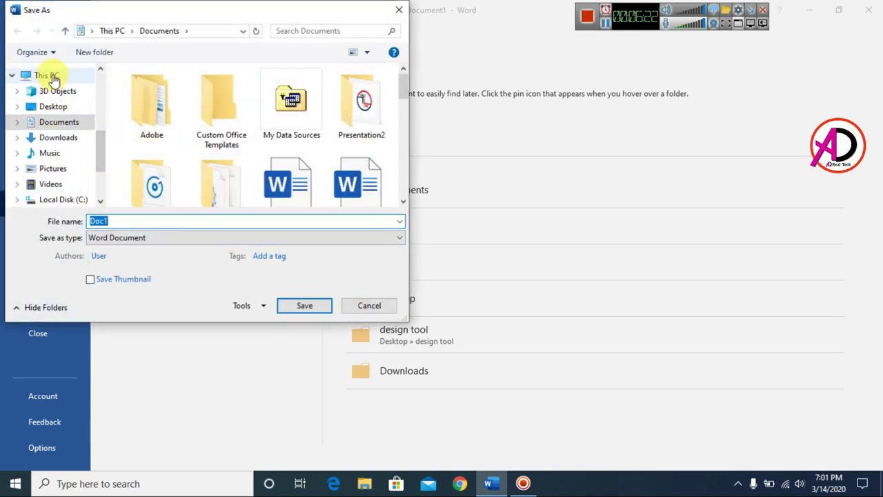
drag(99, 158, 104, 83)
click(53, 96)
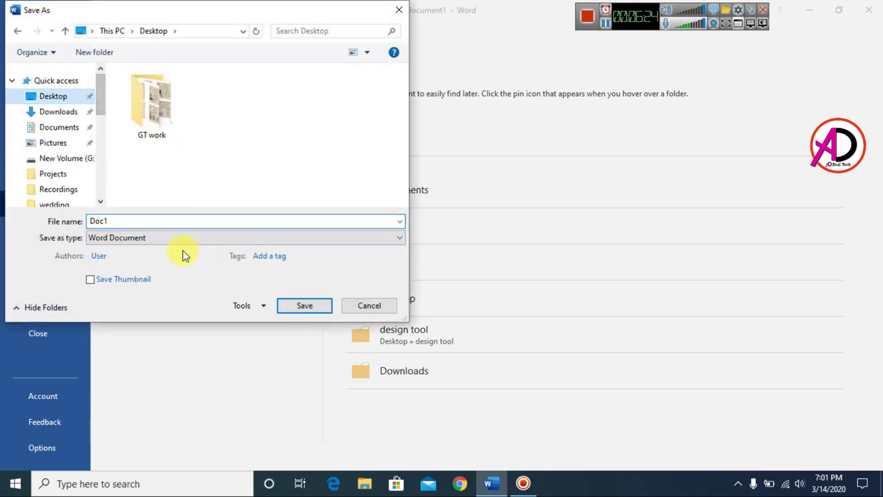
double_click(118, 219)
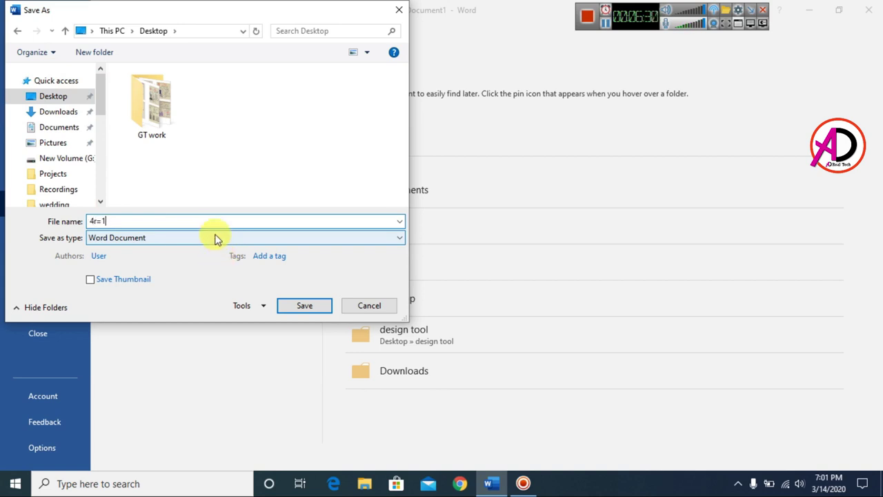
click(136, 238)
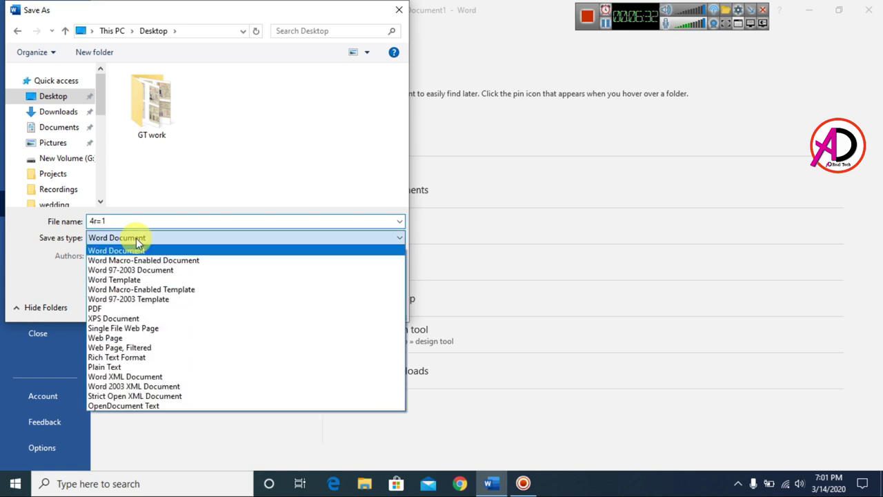
click(106, 308)
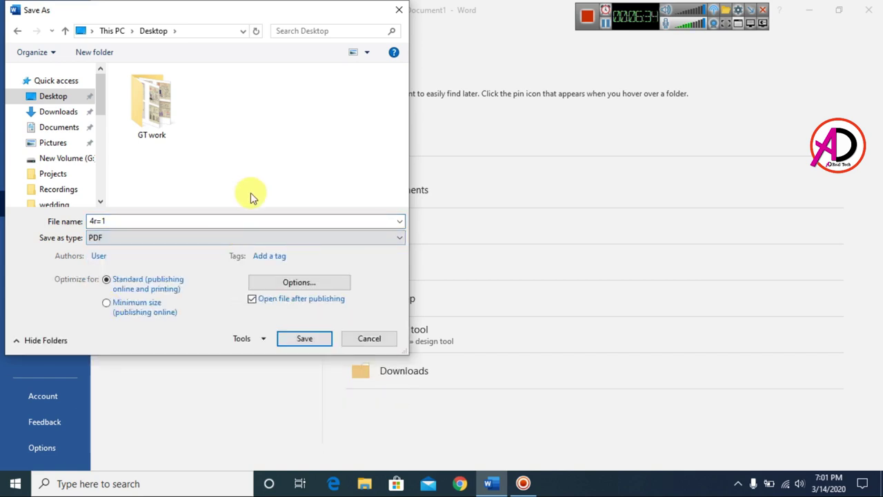
click(307, 339)
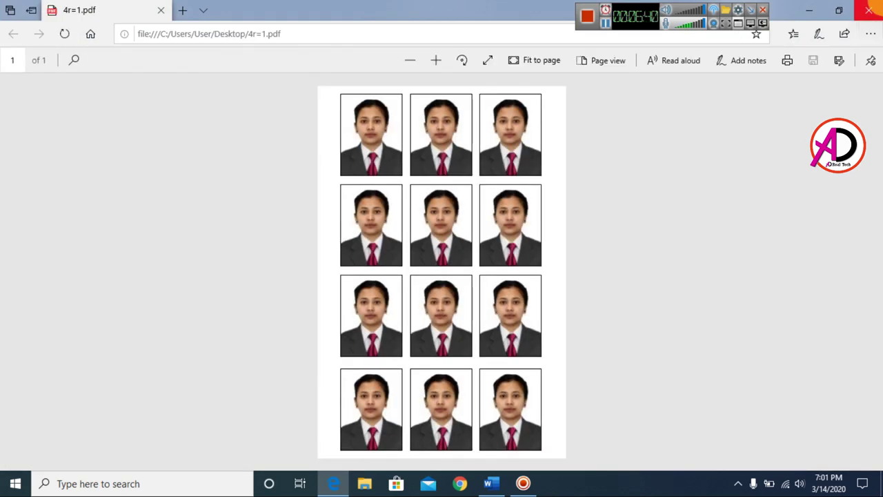
click(869, 10)
- Open the Print screen, keeping Microsoft Print to PDF and collated printing
click(18, 32)
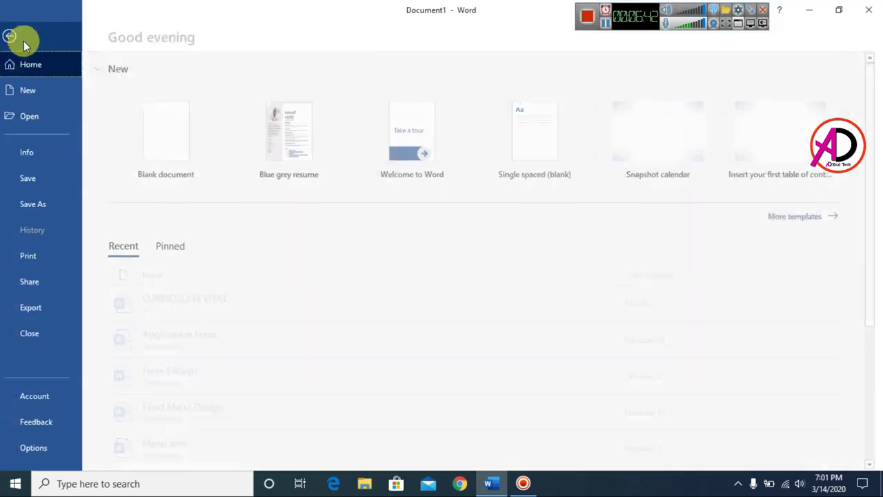
click(29, 256)
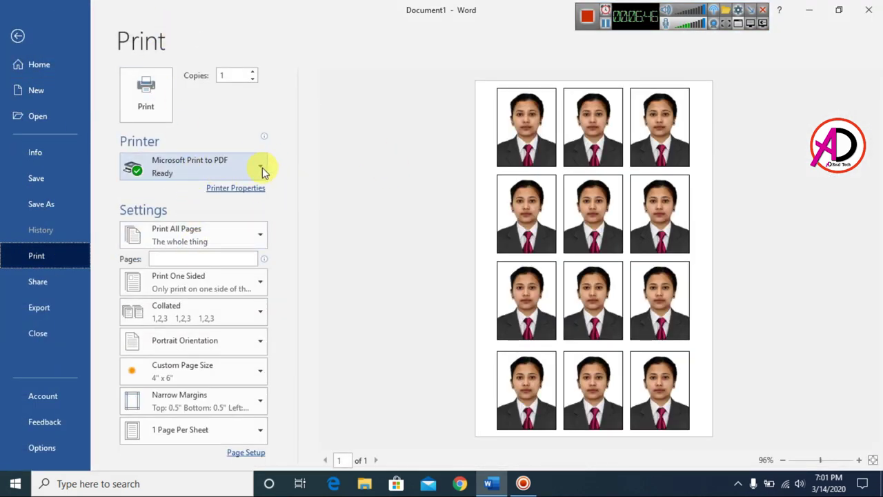
click(262, 171)
click(262, 171)
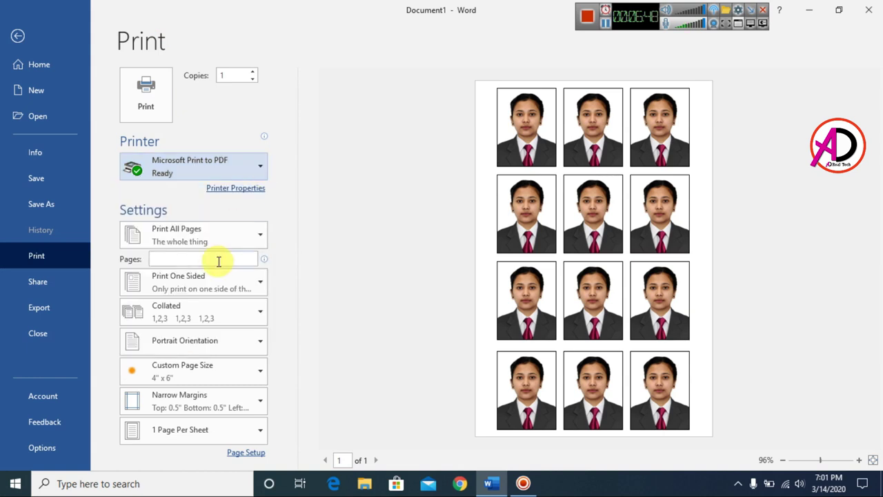
click(241, 321)
click(243, 337)
- Keep the 4" x 6" custom page size and leave the print view
click(249, 366)
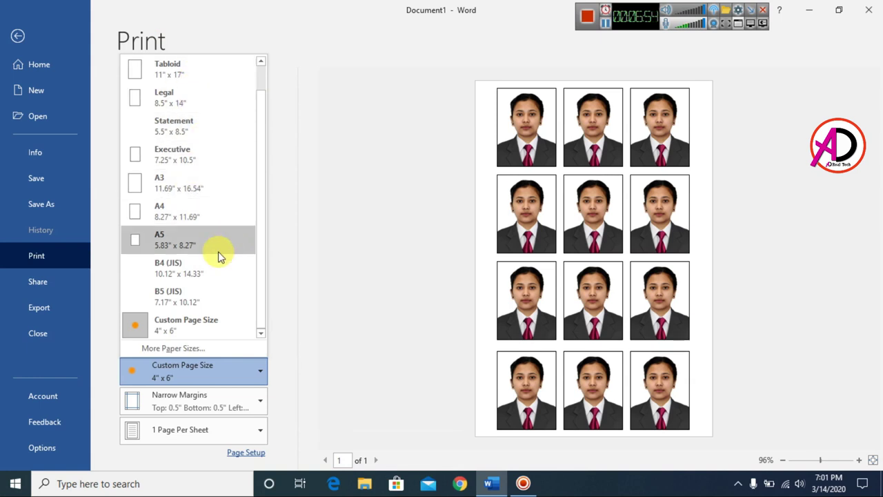
drag(261, 236, 263, 185)
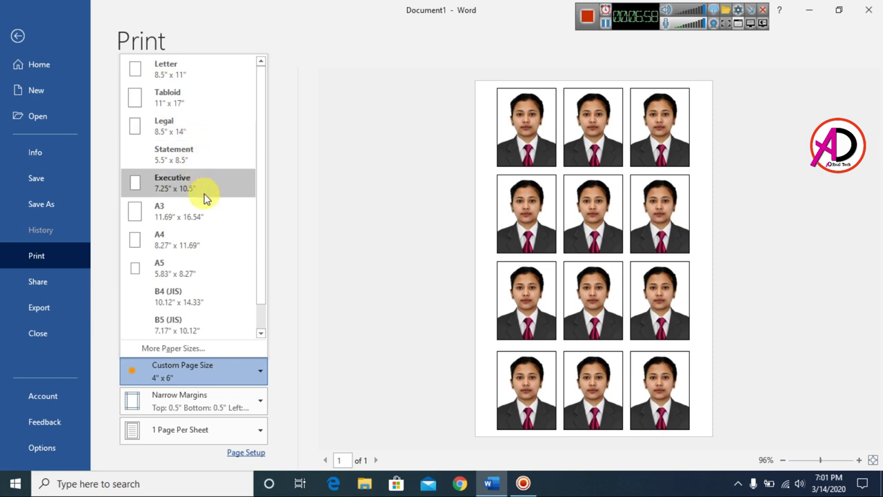
scroll(209, 241, down, 1)
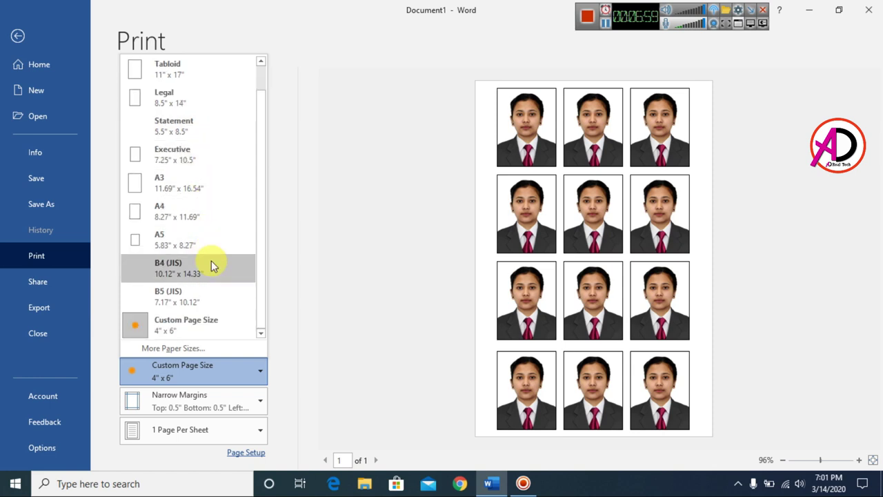
click(173, 322)
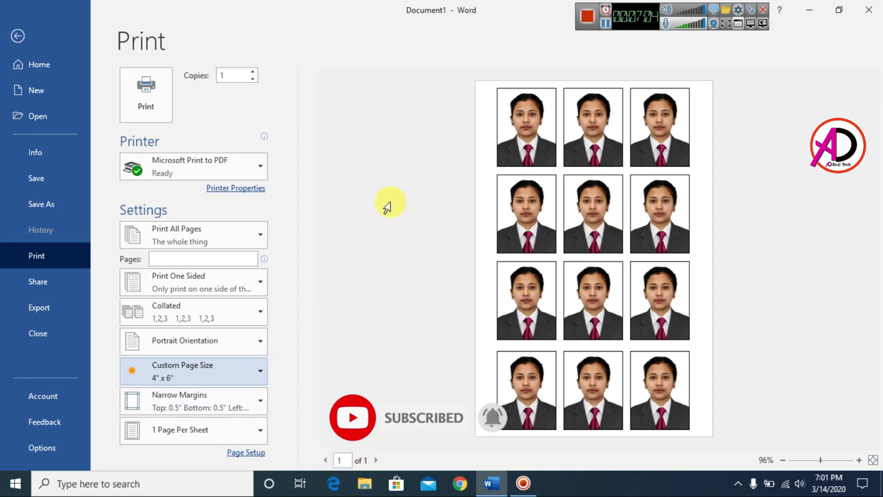
key(Escape)
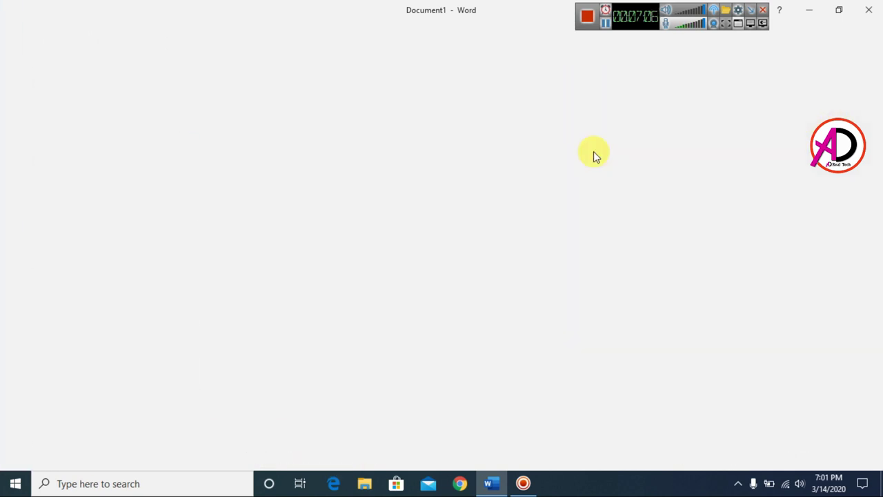